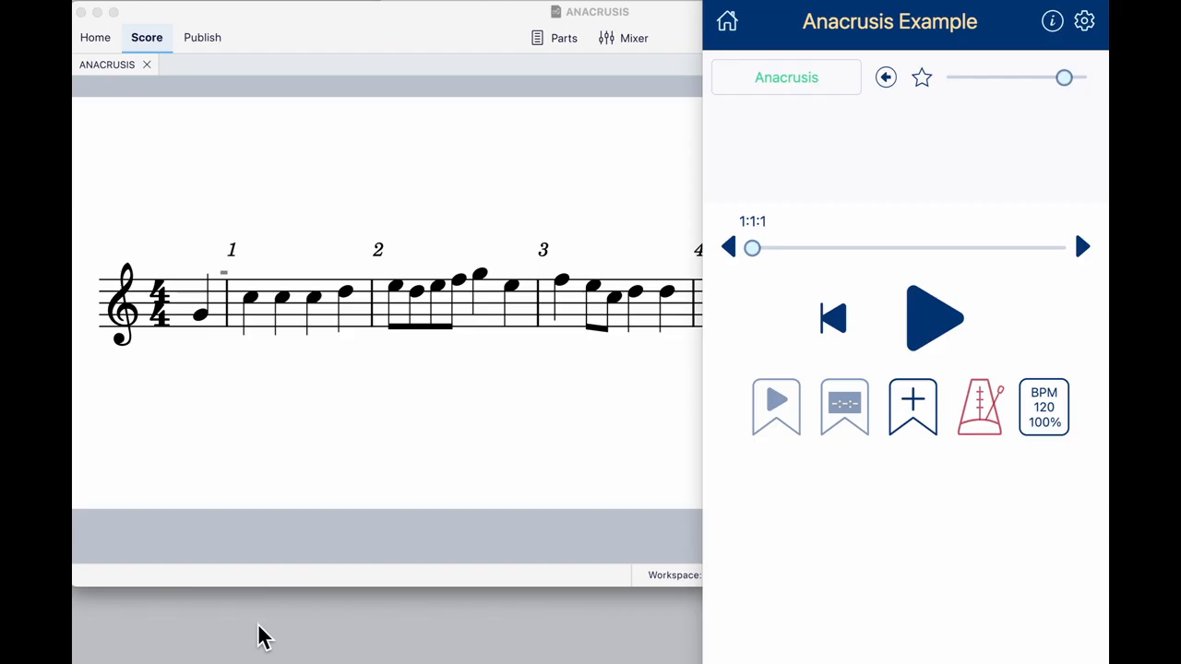
# - Apply an anacrusis/pickup measure to the Anacrusis Example song, playing it before and after to compare the measure count with the score
pyautogui.click(927, 323)
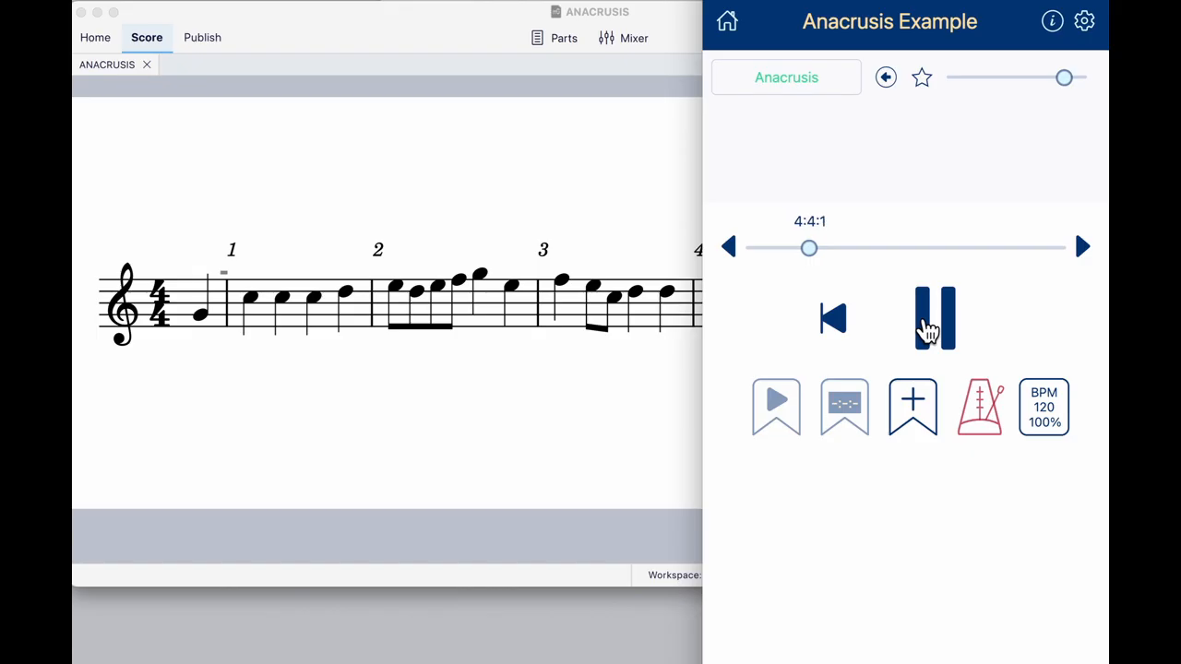
pyautogui.click(928, 325)
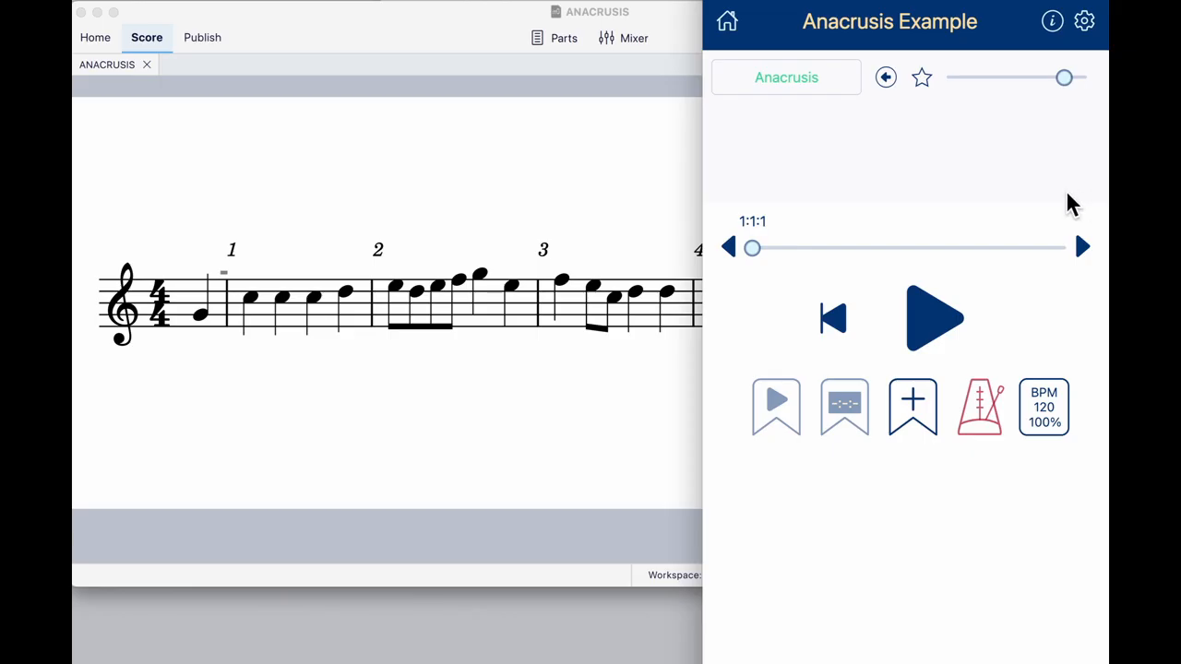
pyautogui.click(1085, 24)
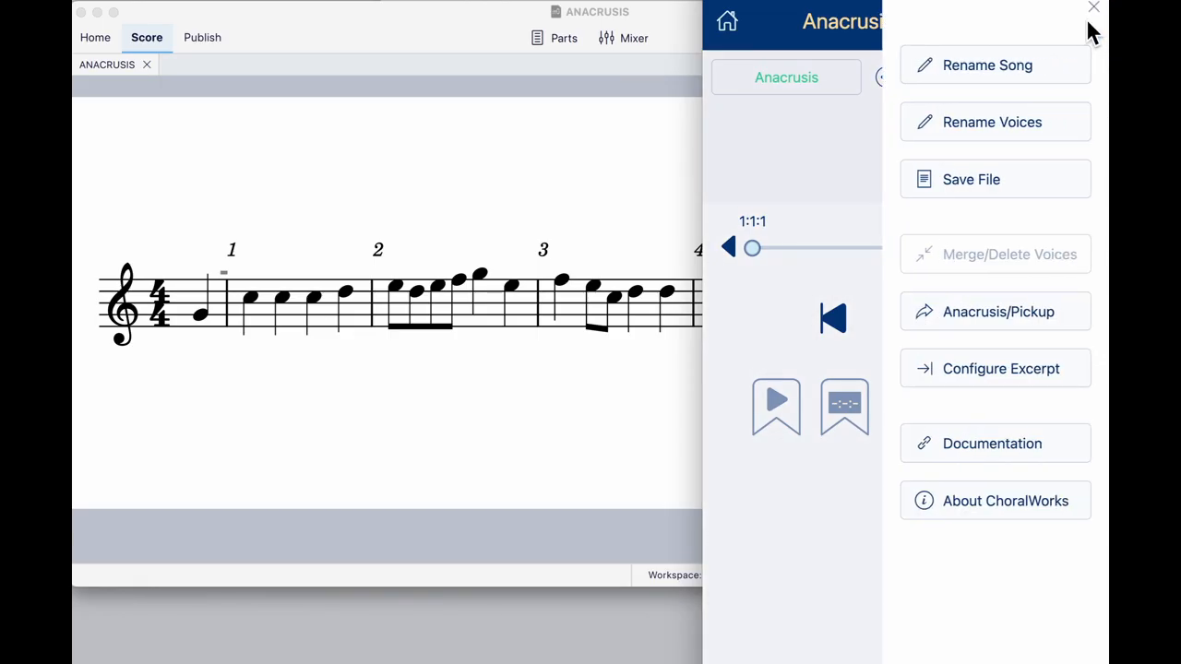
pyautogui.click(980, 318)
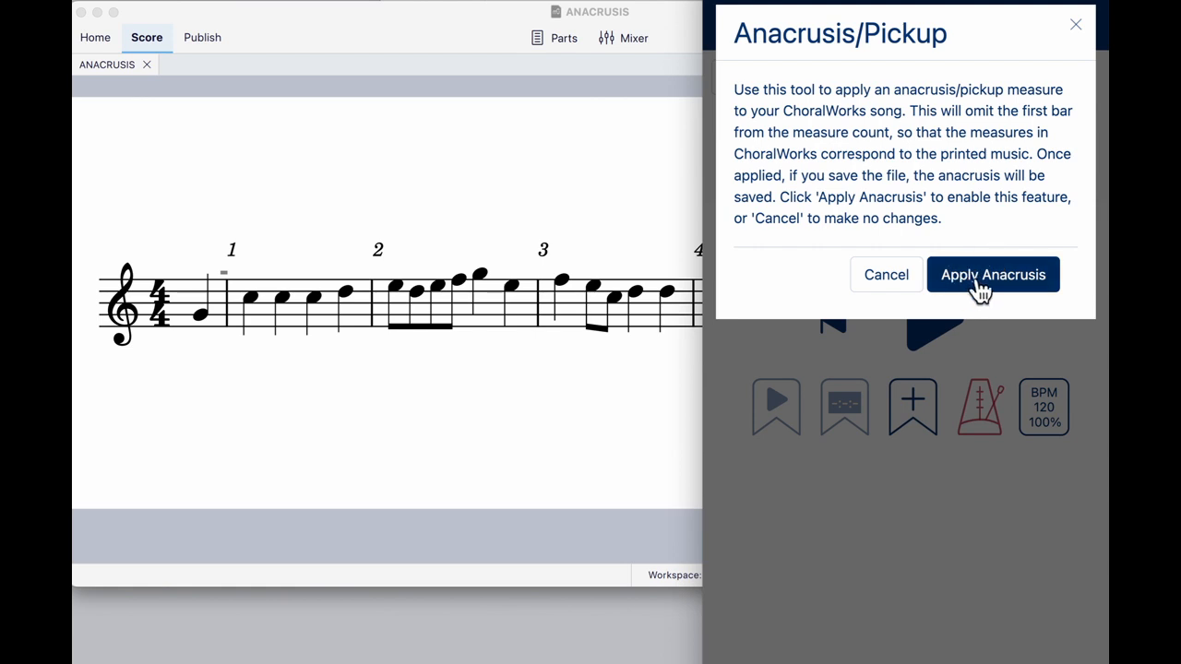
pyautogui.click(986, 281)
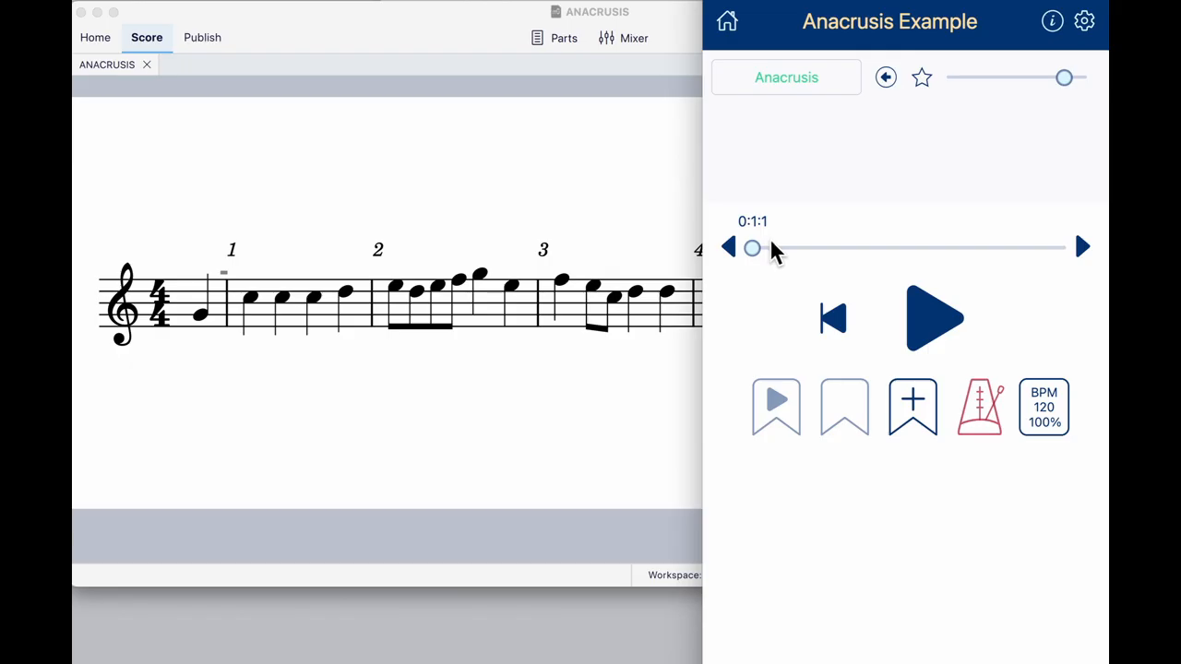
pyautogui.click(925, 323)
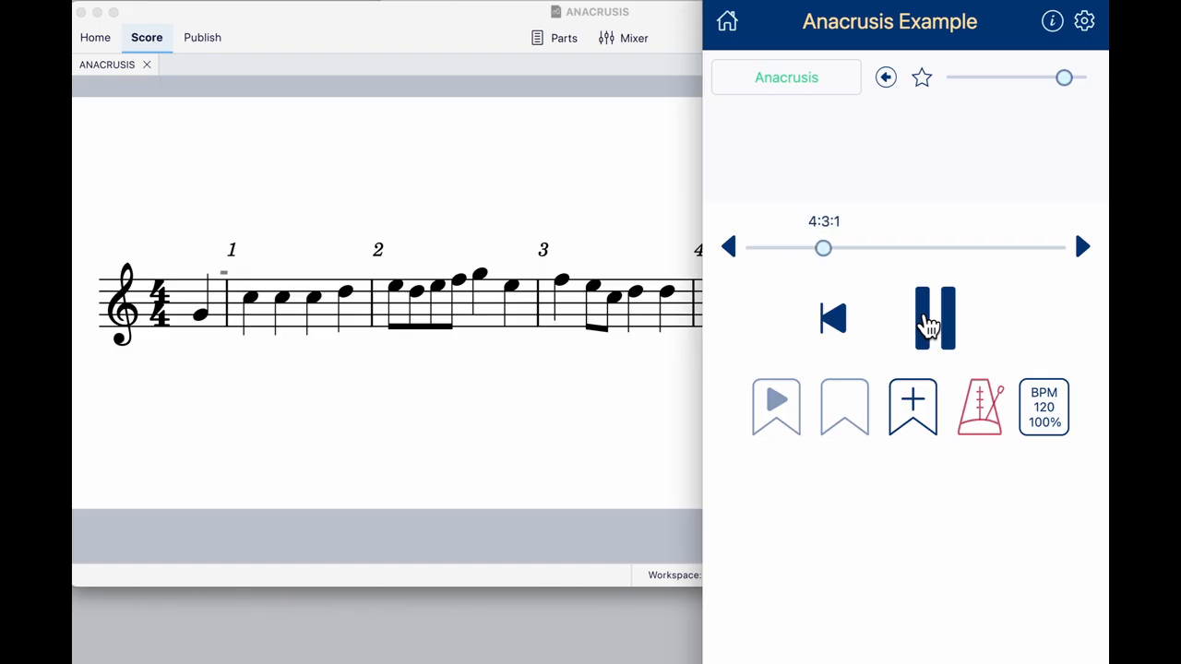
pyautogui.click(928, 325)
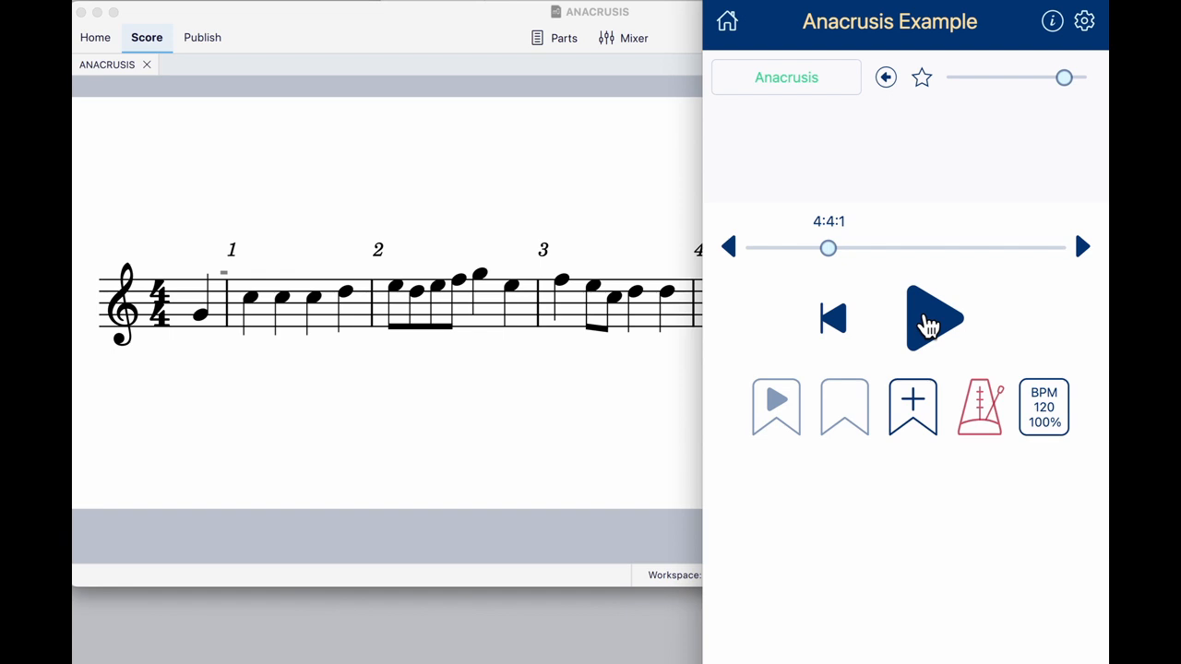
# - Remove the applied anacrusis from the Anacrusis Example song
pyautogui.click(1085, 24)
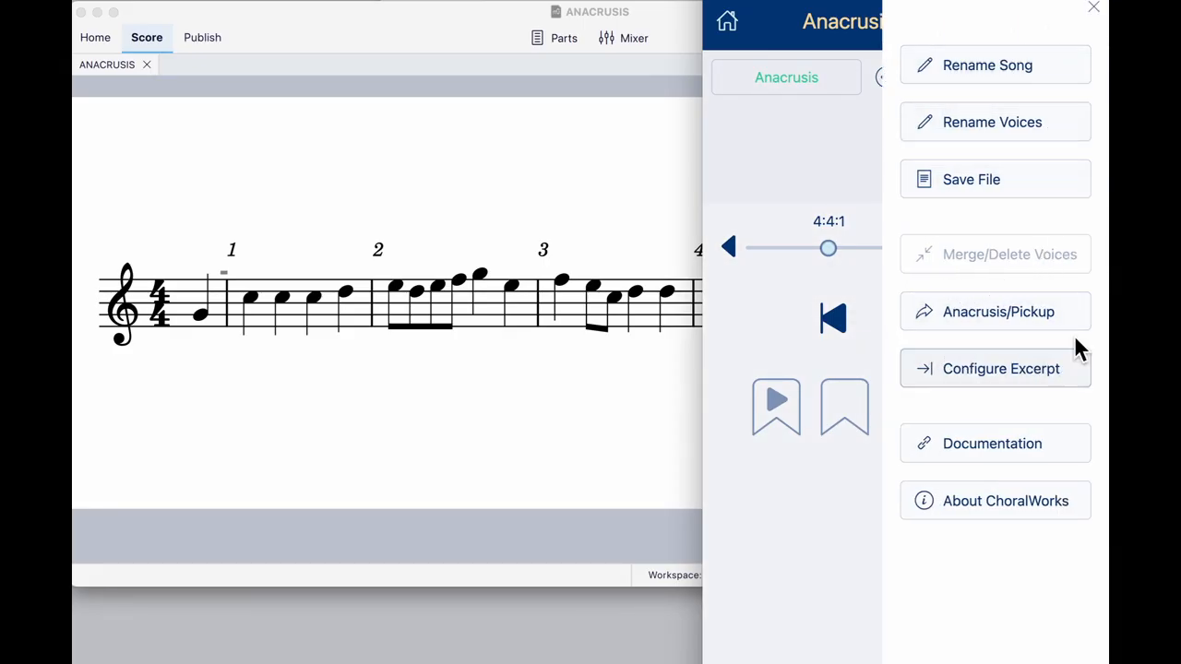
pyautogui.click(992, 316)
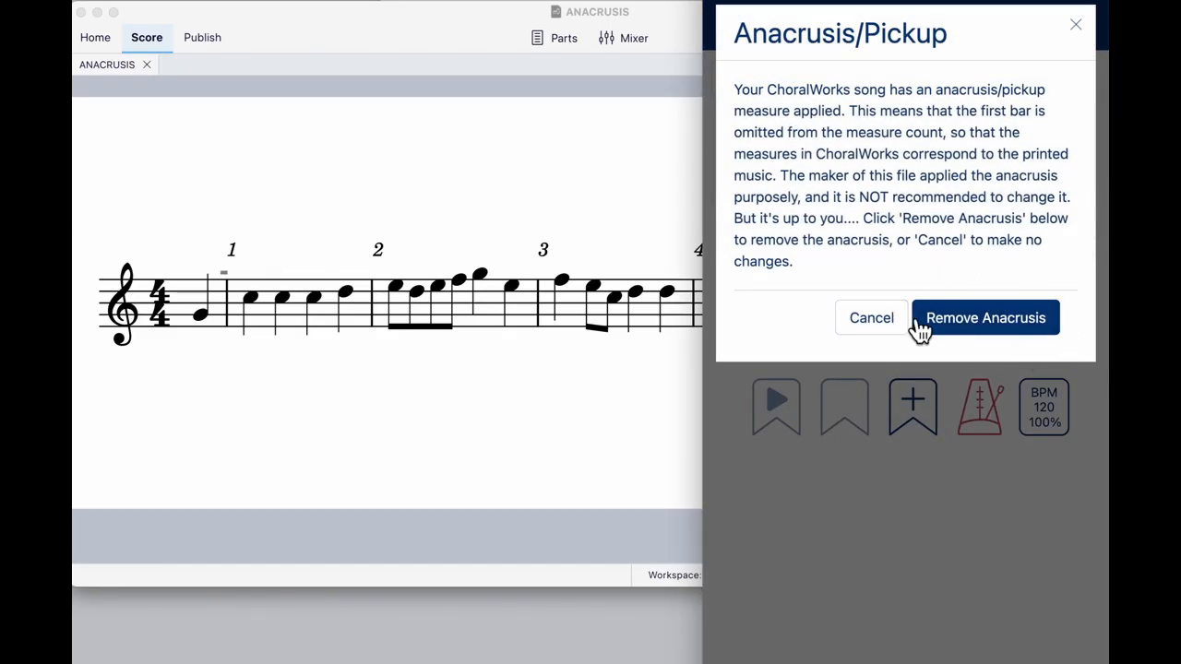
pyautogui.click(975, 322)
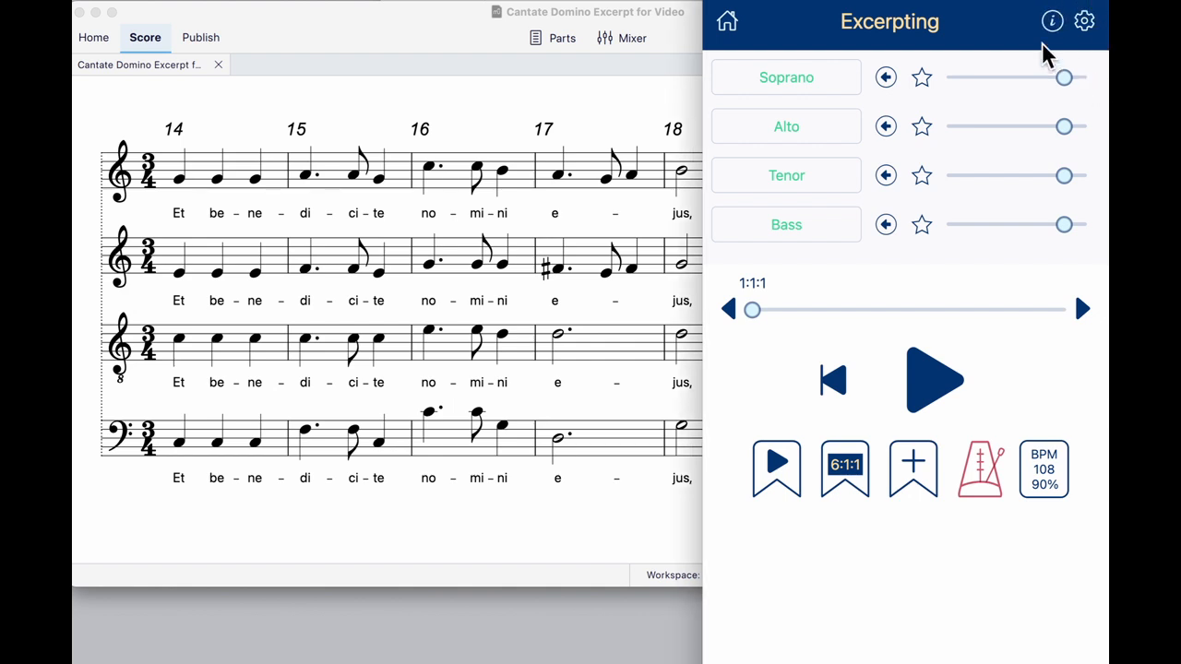
# - Set the excerpt offset of the Excerpting song to start at measure 14, and play the excerpt to check its measure numbering
pyautogui.click(1087, 23)
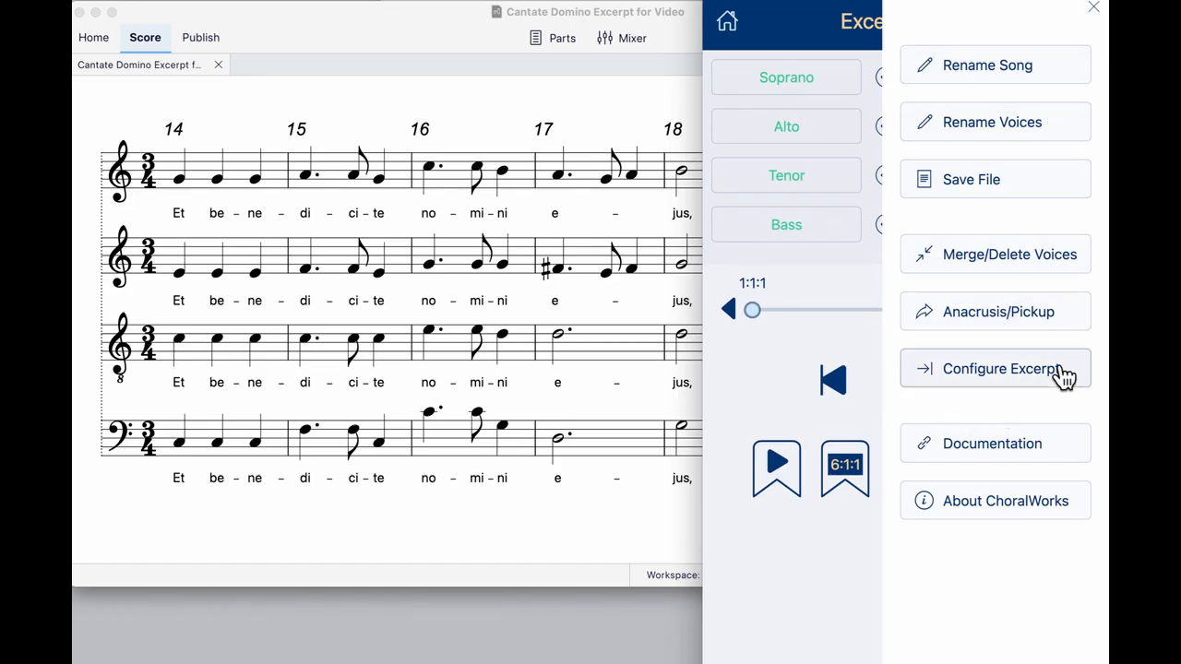
pyautogui.click(999, 371)
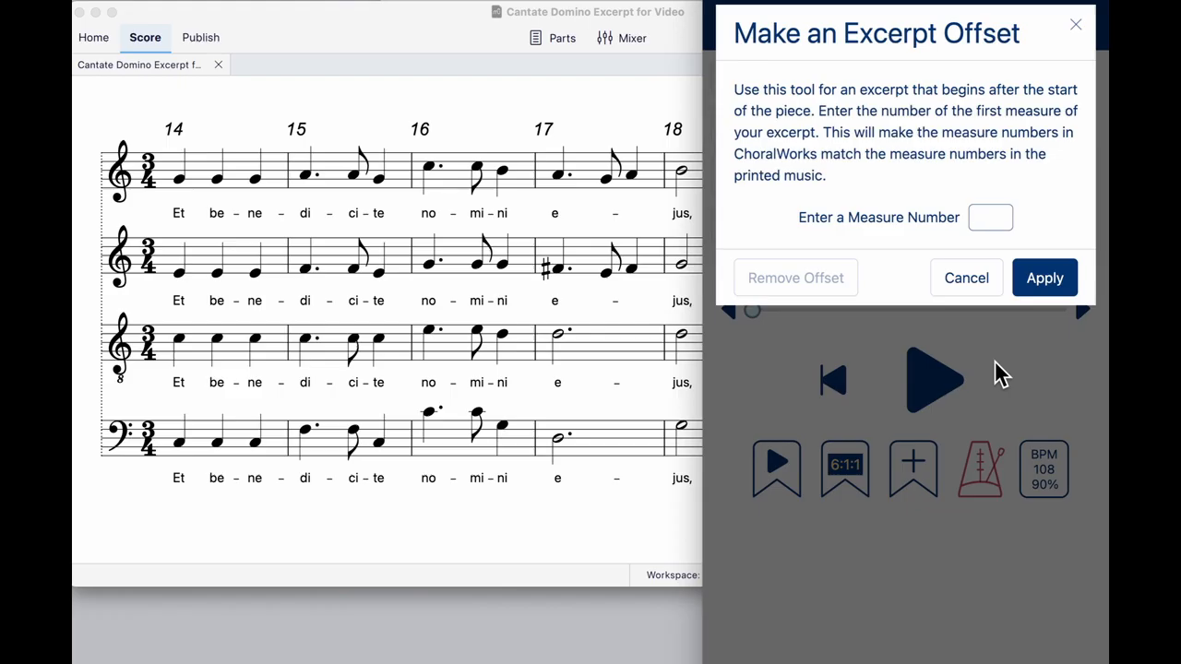
pyautogui.write('14')
pyautogui.click(1043, 280)
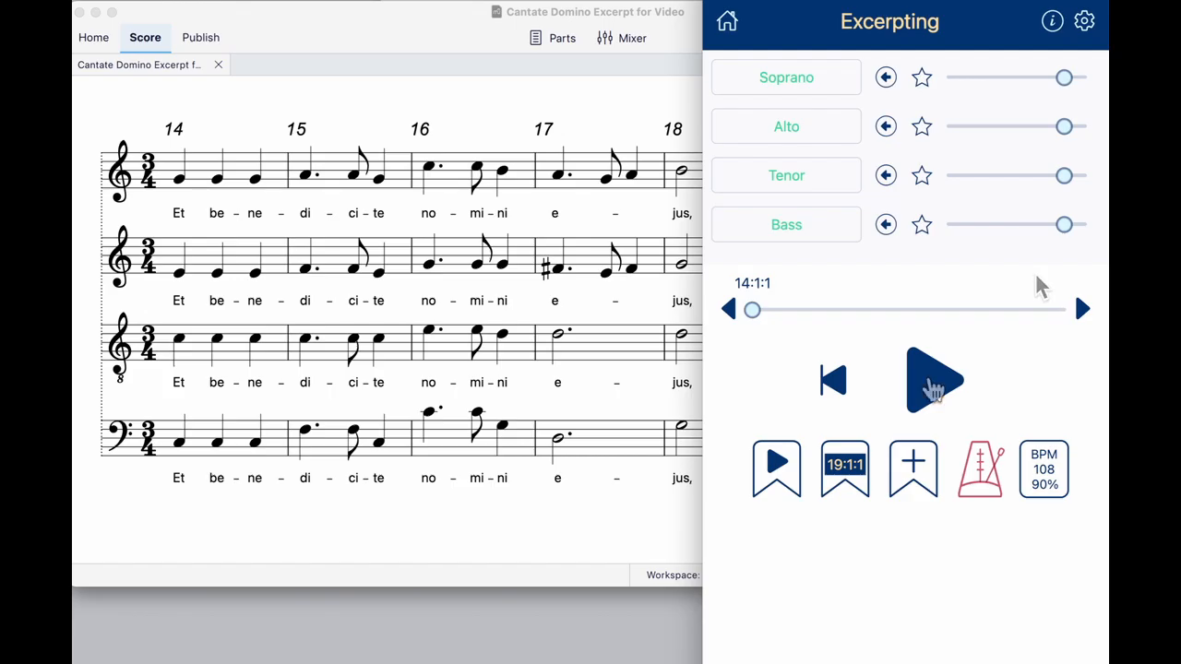
pyautogui.click(934, 389)
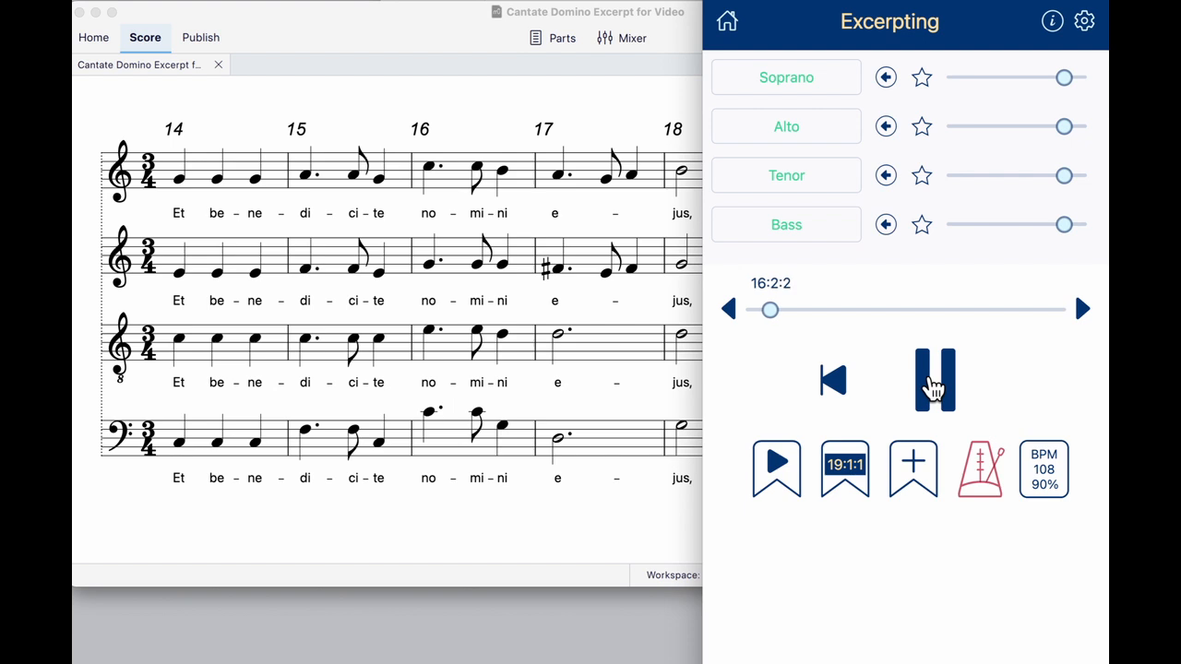
pyautogui.click(934, 390)
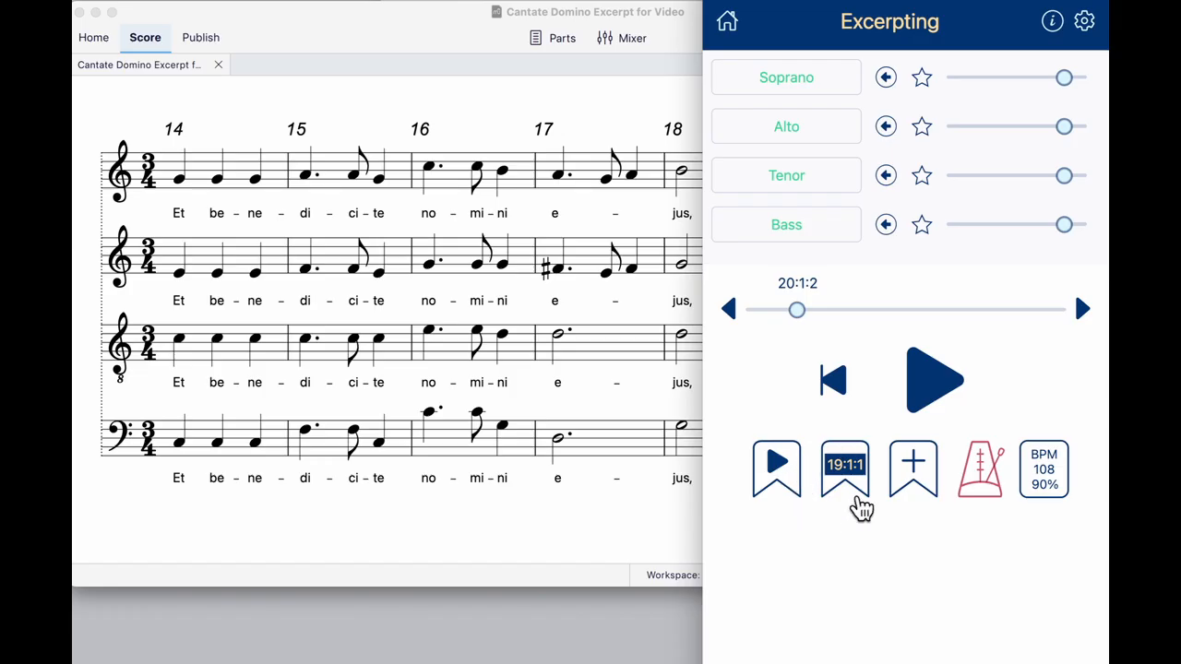
# - Remove the excerpt offset from the Excerpting song
pyautogui.click(1083, 21)
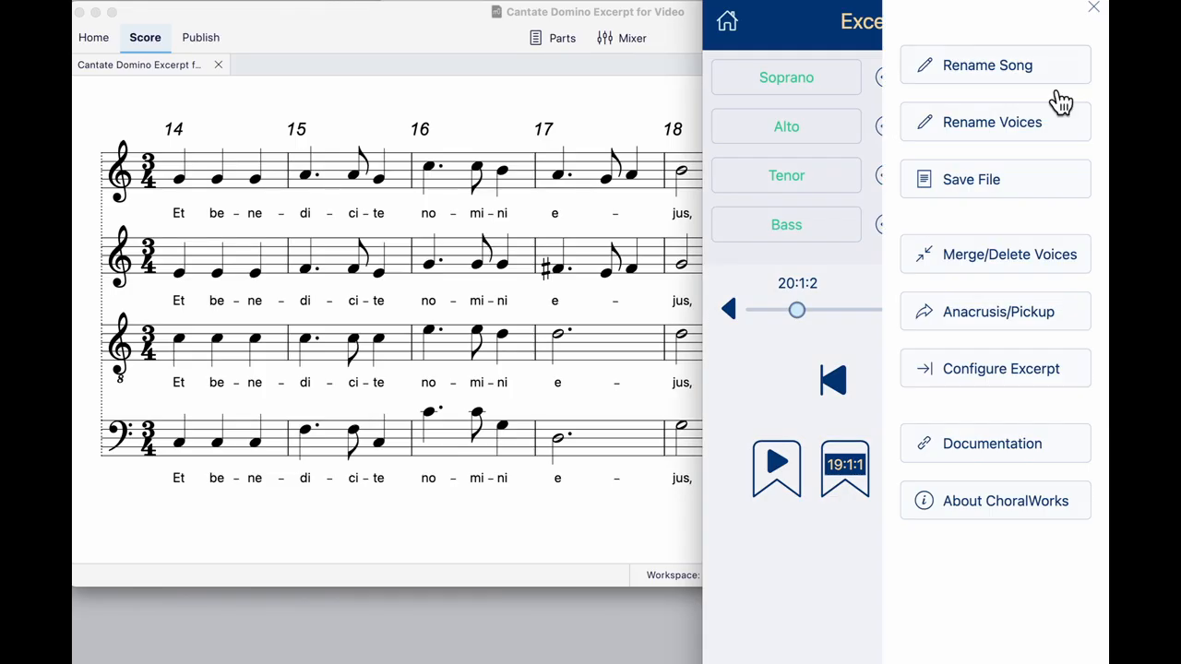
pyautogui.click(1027, 374)
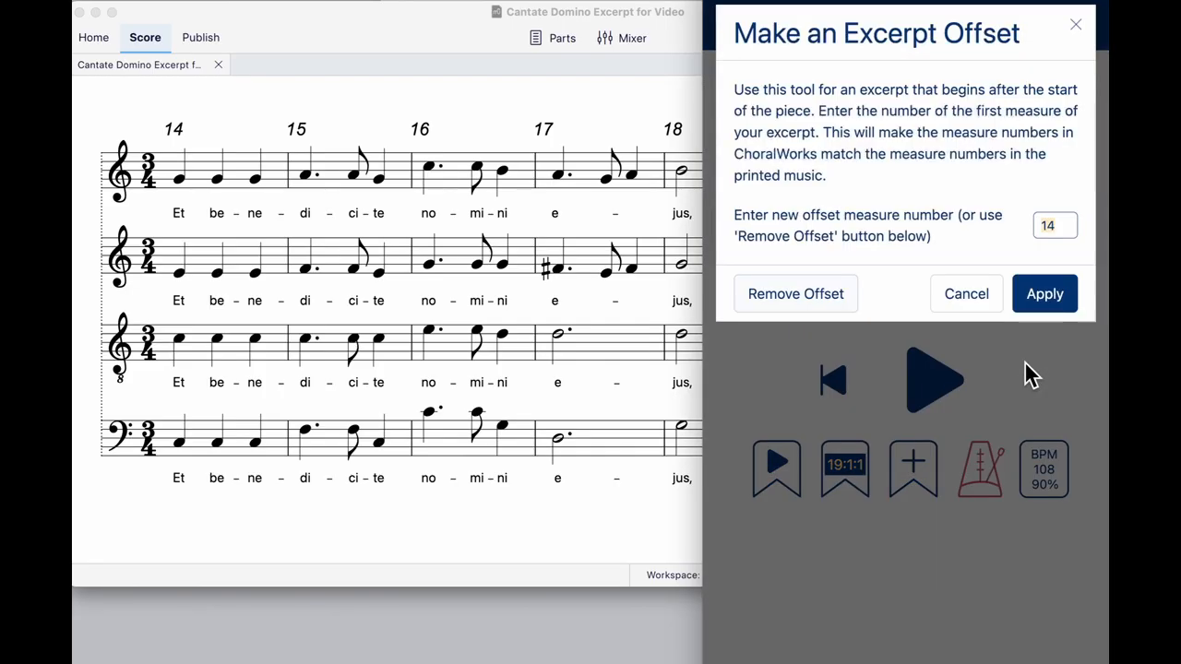
pyautogui.click(797, 293)
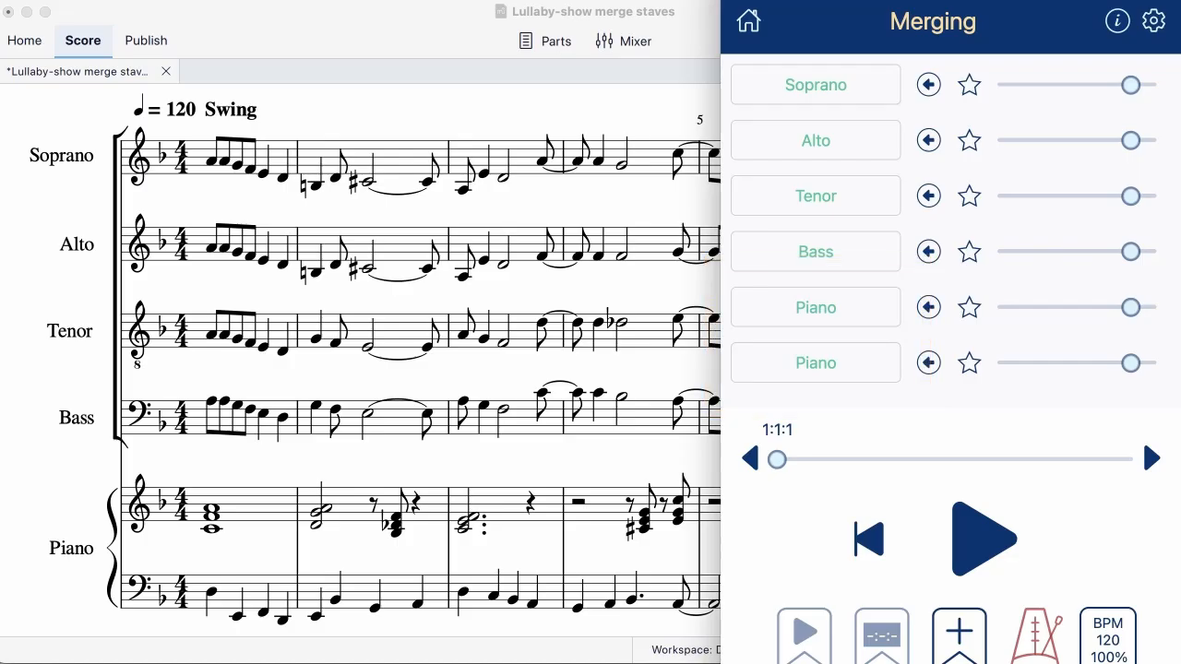
# - Merge the two Piano voices of the Merging song into one voice named Piano
pyautogui.click(1153, 21)
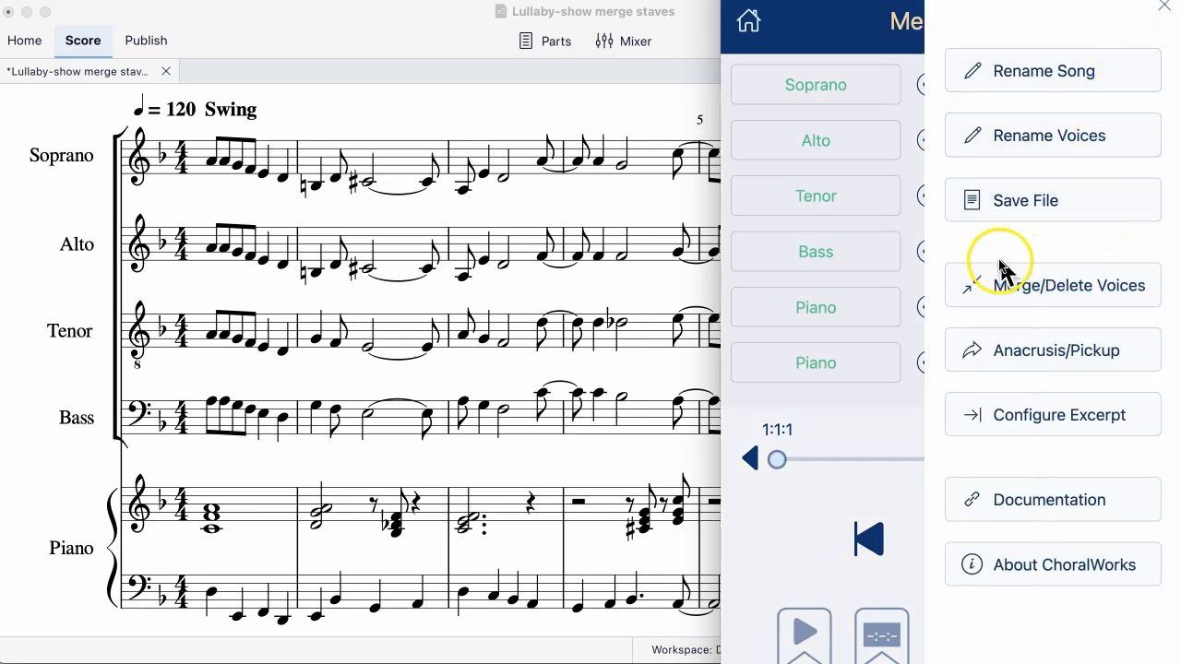
pyautogui.click(1012, 307)
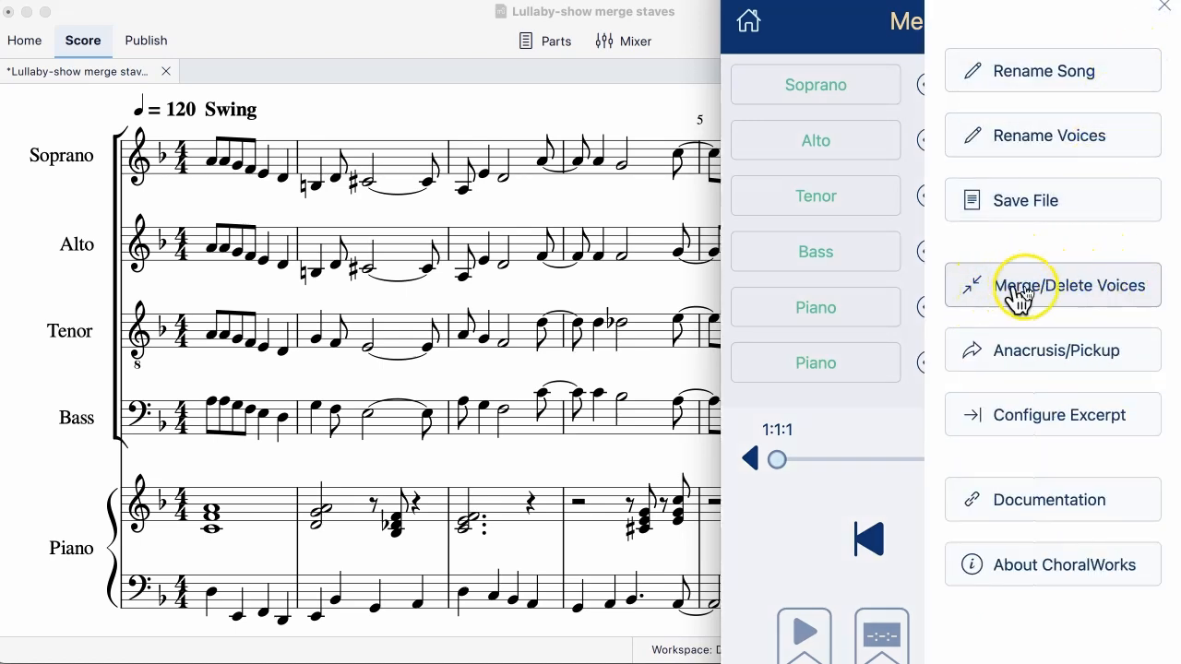
pyautogui.click(1050, 282)
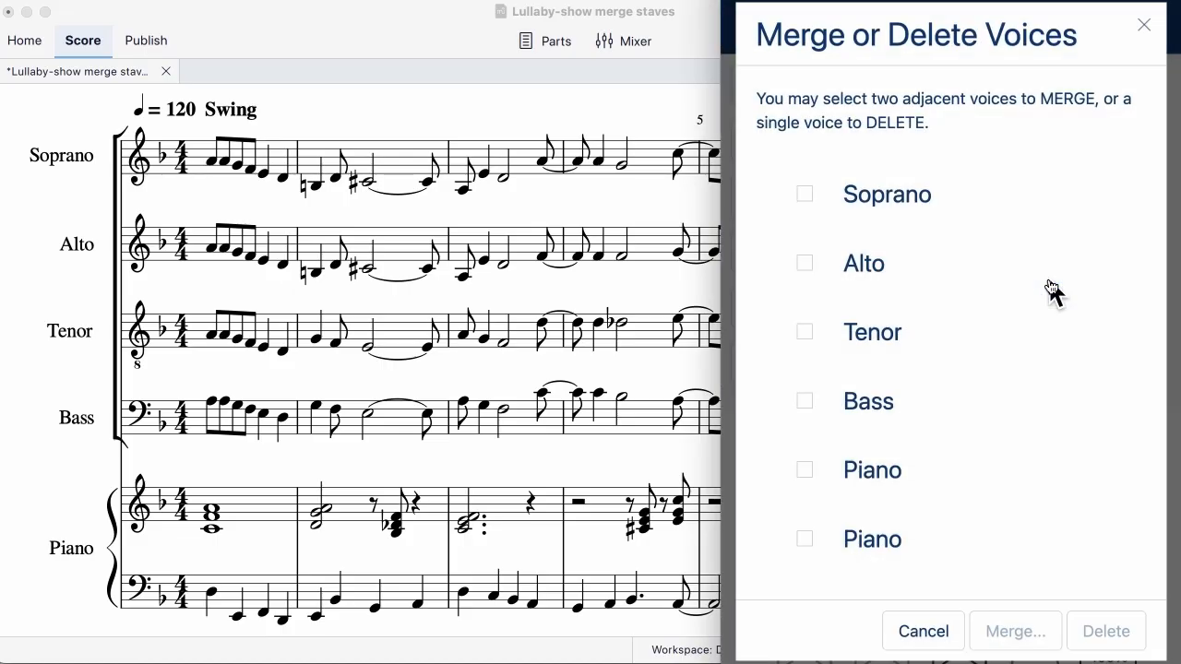
pyautogui.click(805, 473)
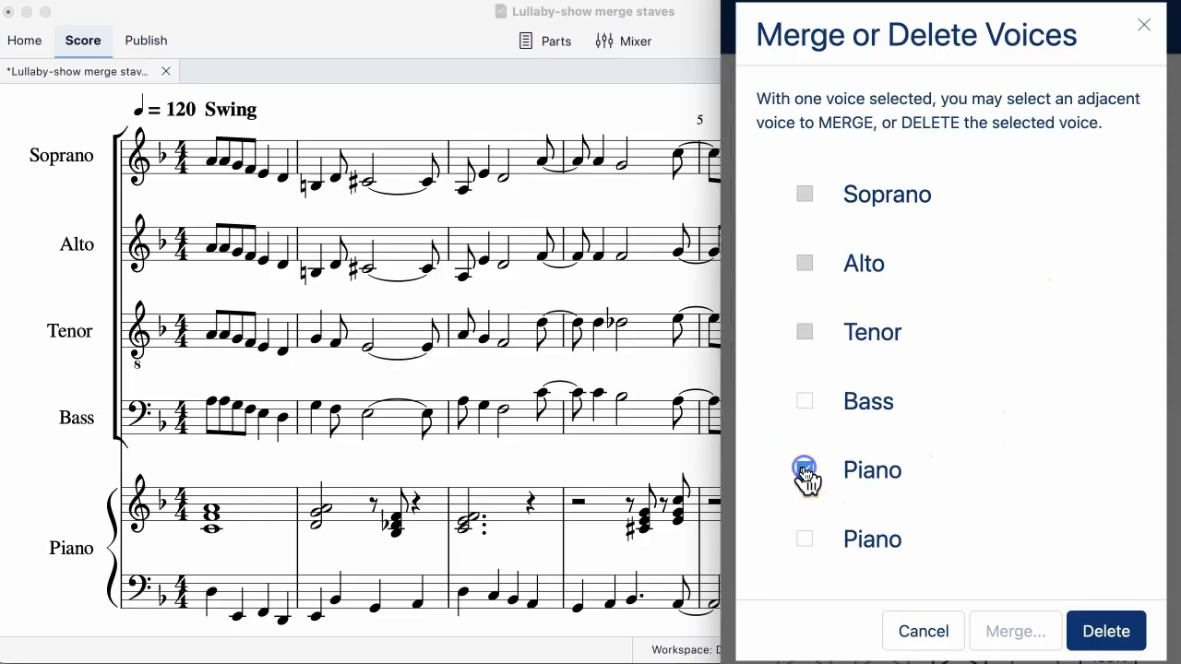
pyautogui.click(805, 540)
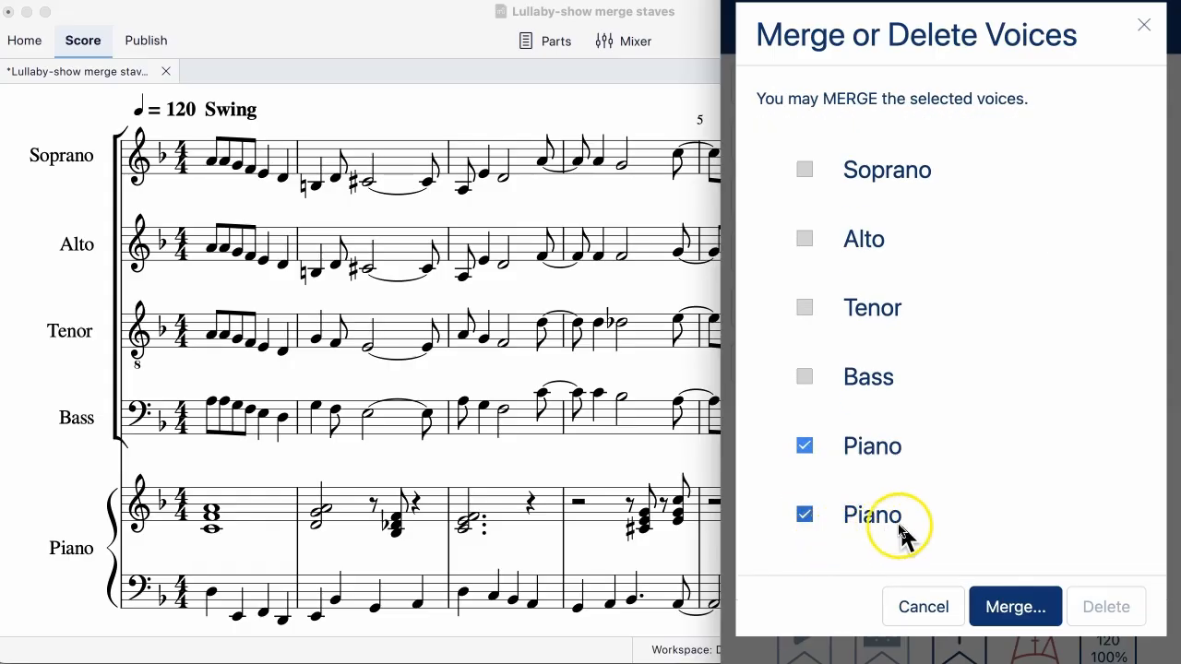
pyautogui.click(1010, 609)
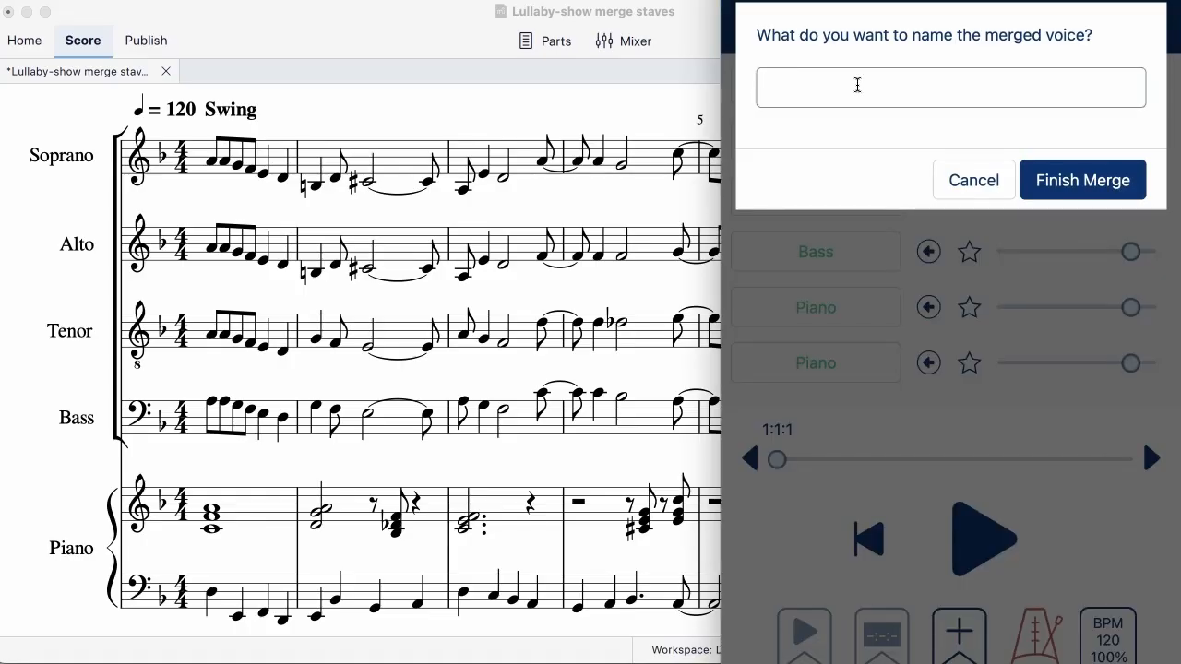
pyautogui.write('P')
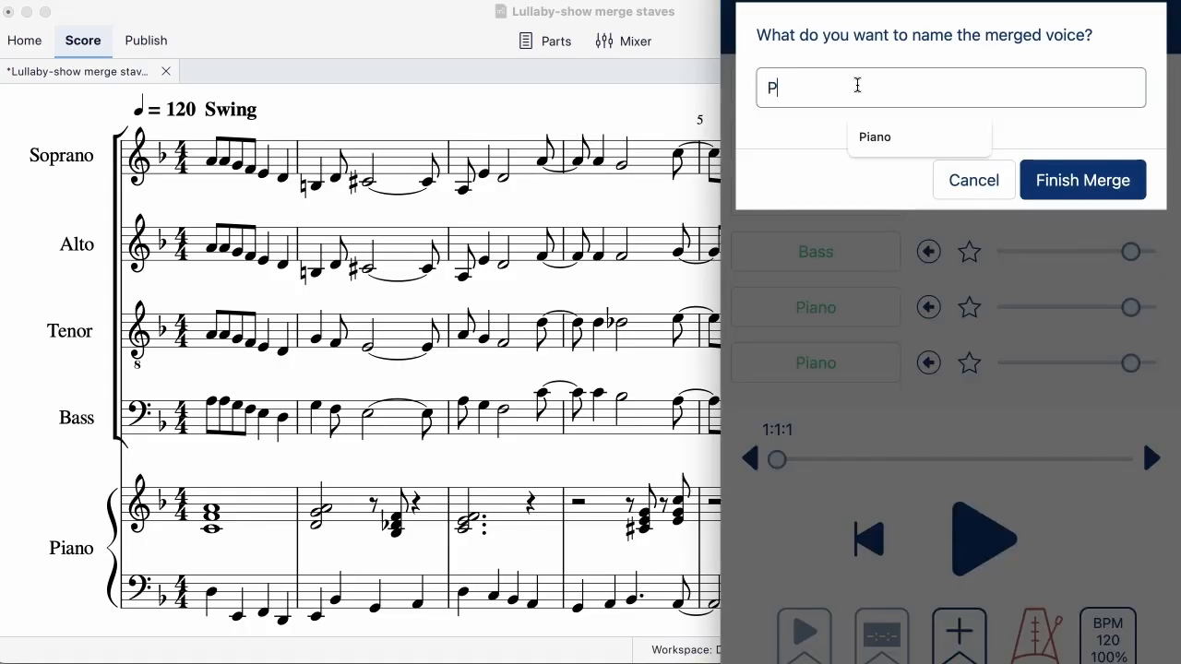
pyautogui.write('iano')
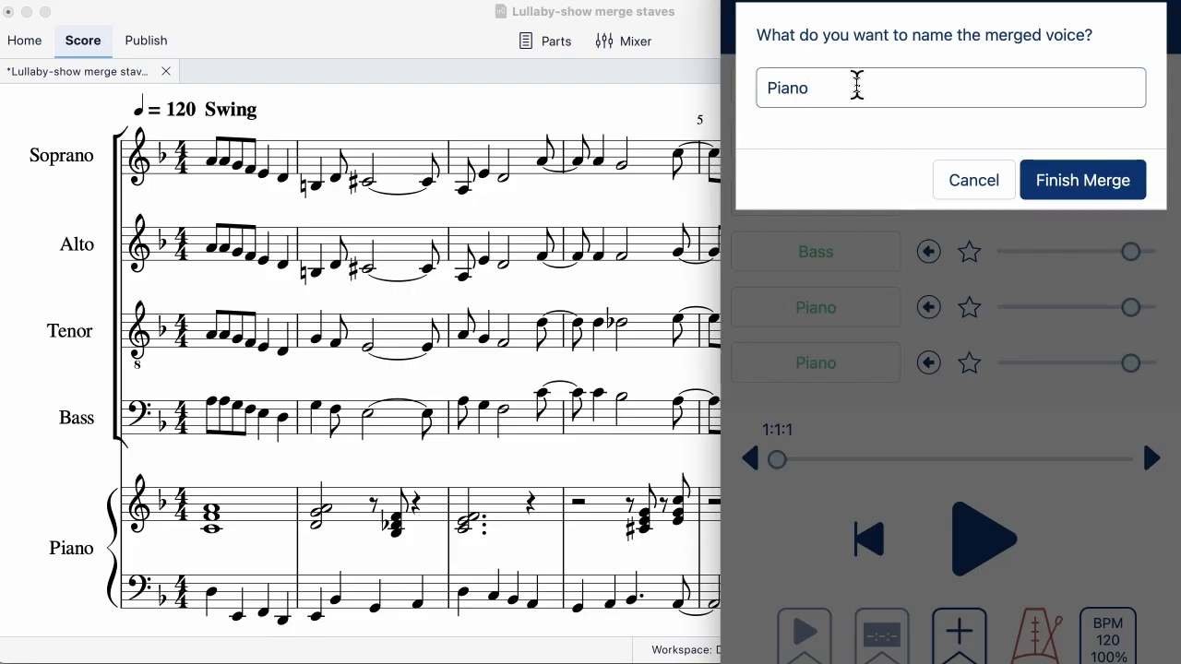
pyautogui.click(1075, 188)
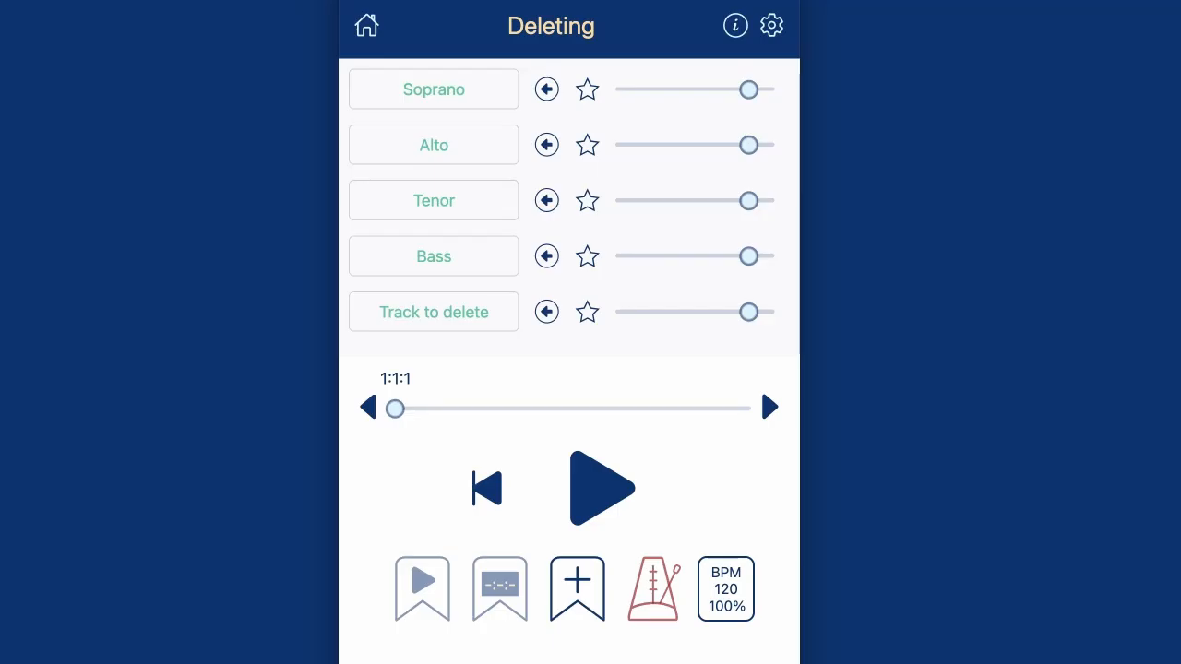
# - Delete the voice called Track to delete from the Deleting song
pyautogui.click(773, 26)
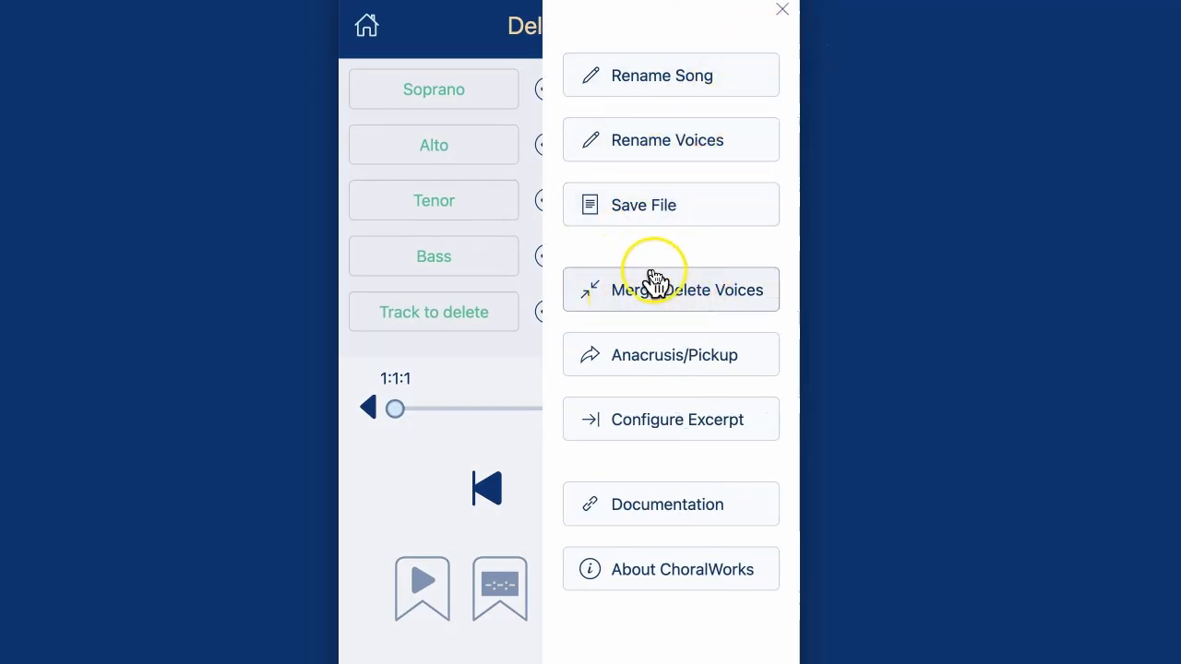
pyautogui.click(683, 294)
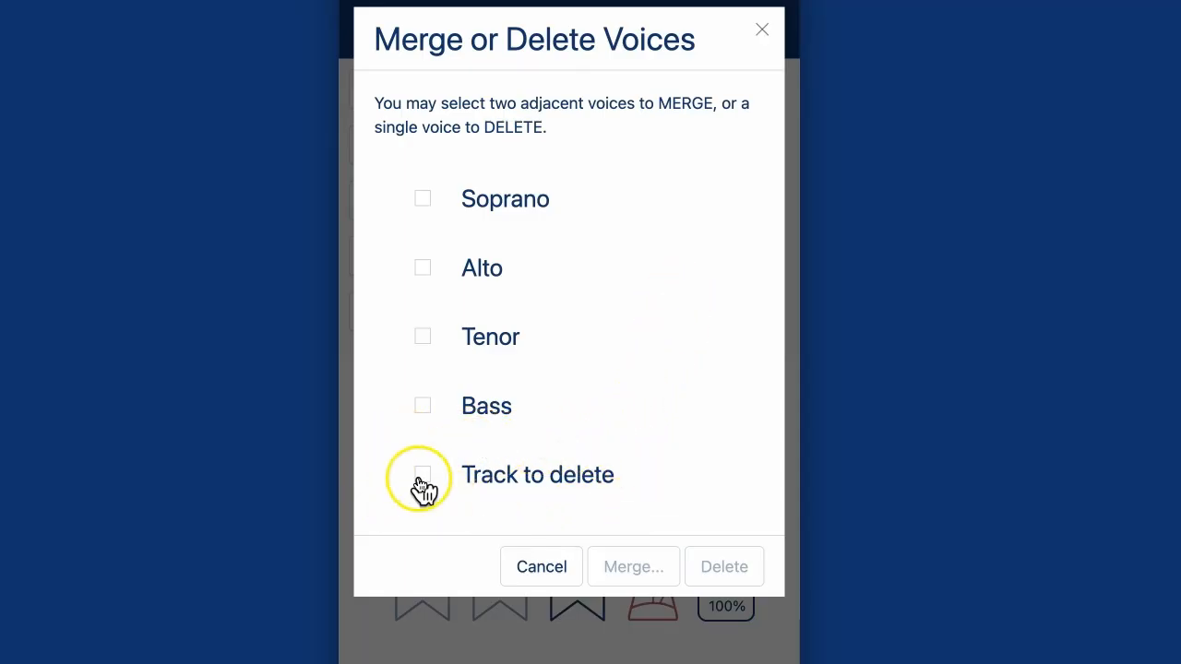
pyautogui.click(422, 477)
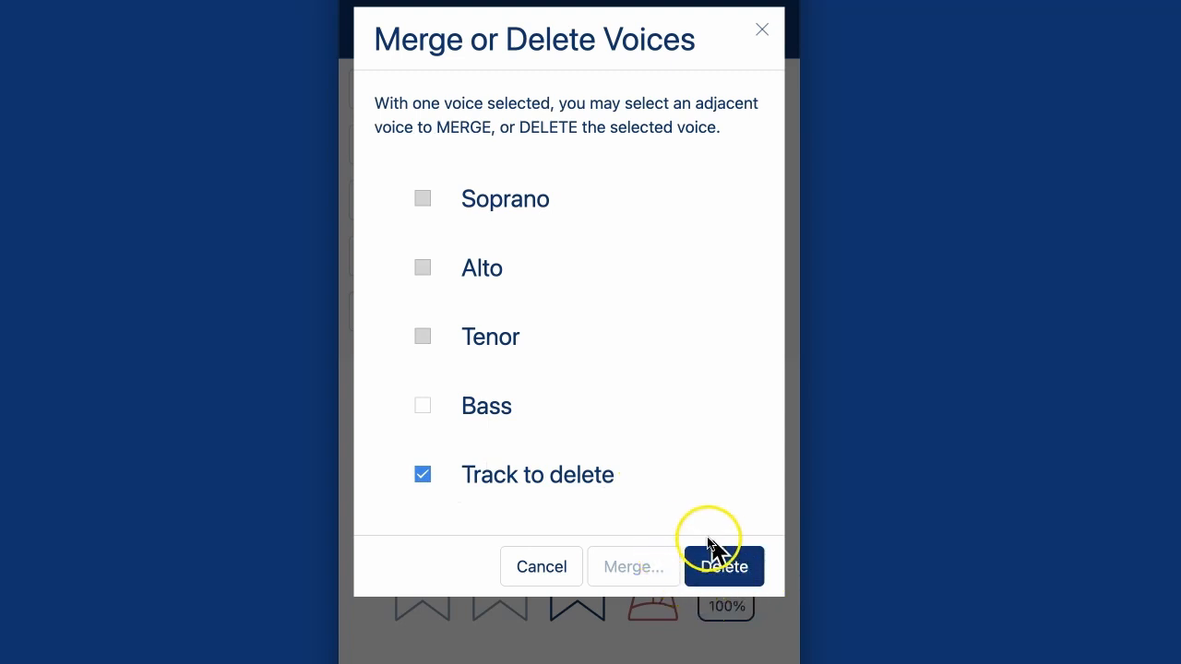
pyautogui.click(725, 567)
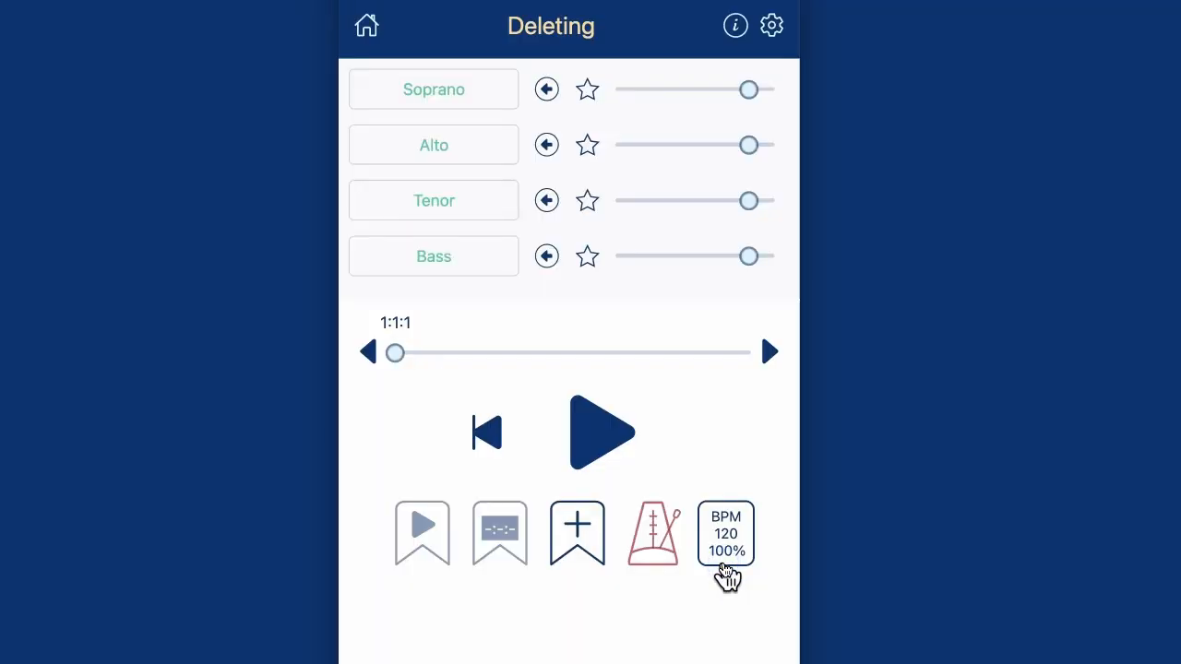